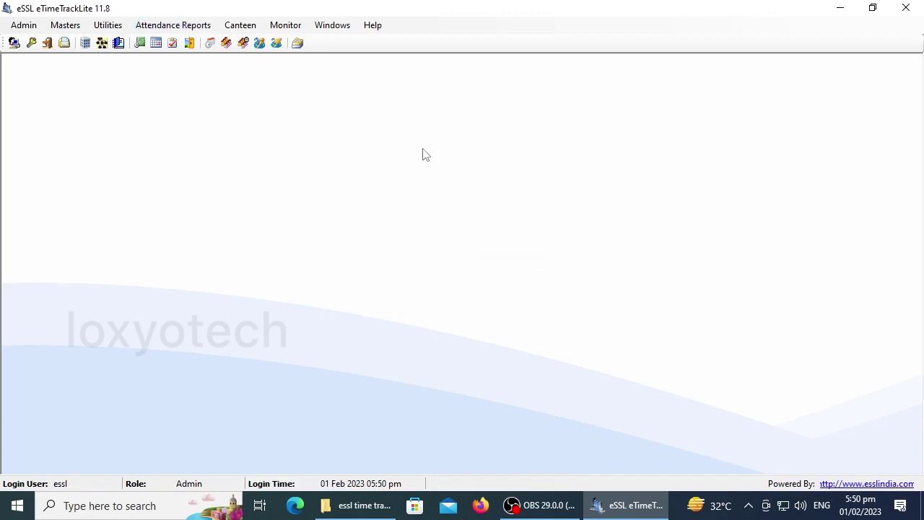
- Download the USB device's attendance logs in Device Management from the file CGKK224363351_attlog on drive UNTITLED (E:)
left_click(193, 26)
mouse_move(120, 27)
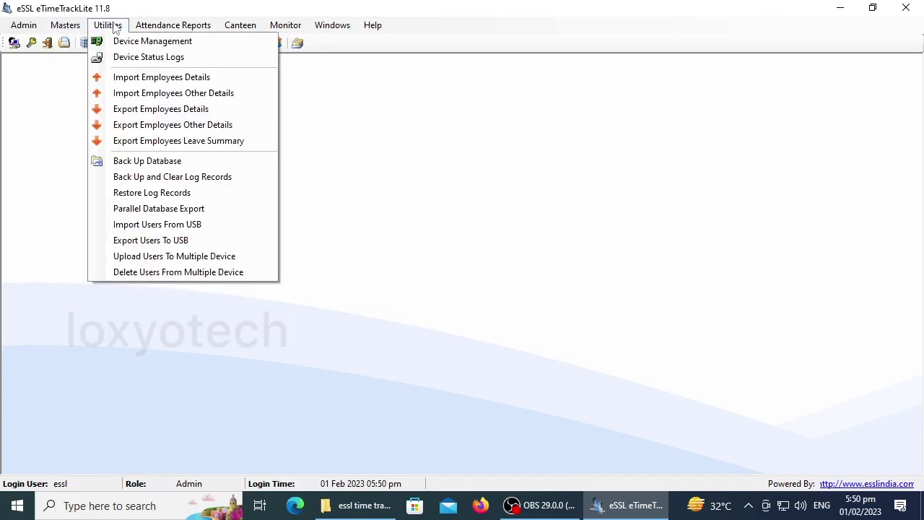
left_click(152, 41)
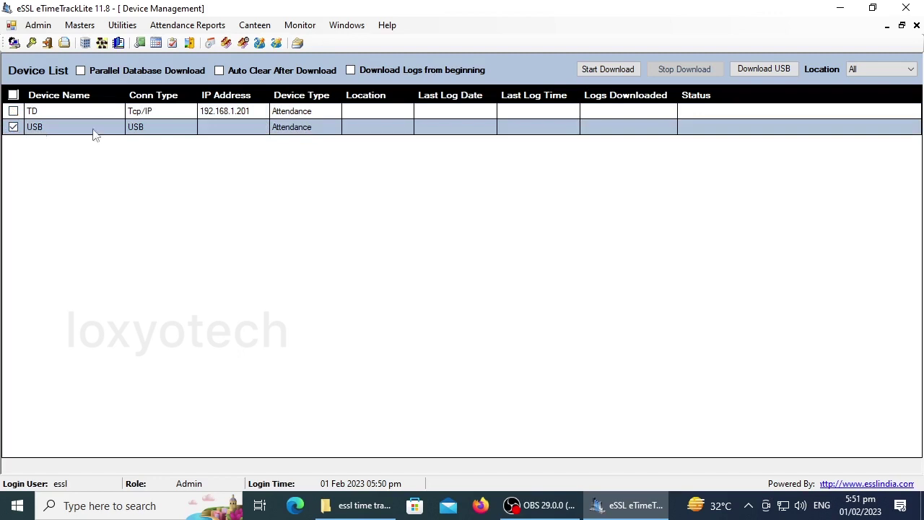
left_click(759, 72)
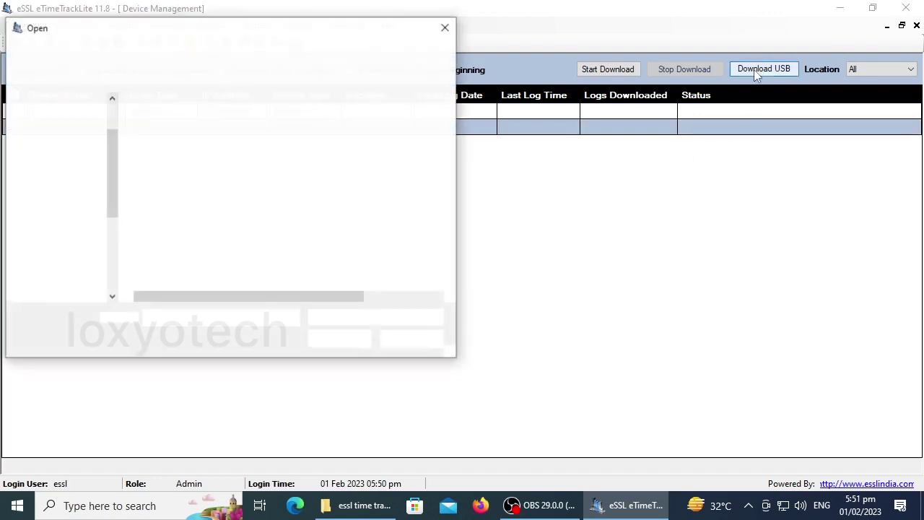
left_click_drag(106, 184, 116, 247)
left_click(79, 256)
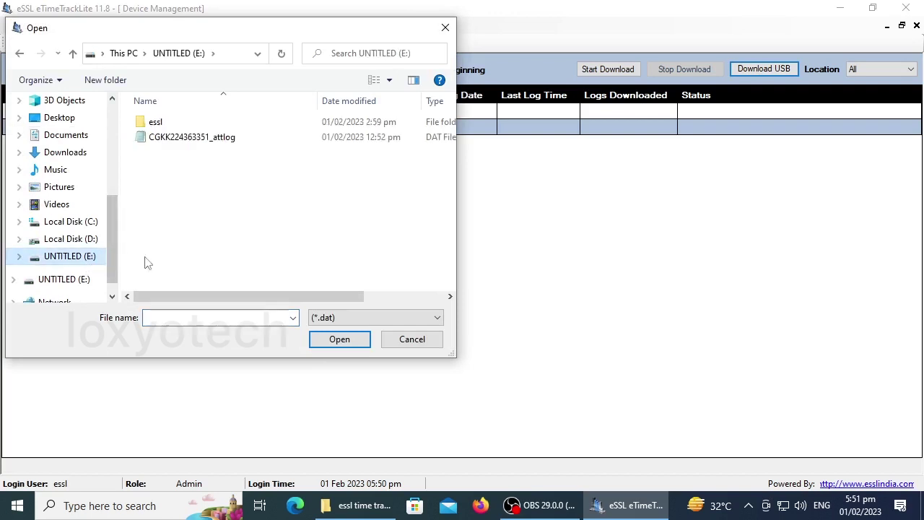
left_click(202, 140)
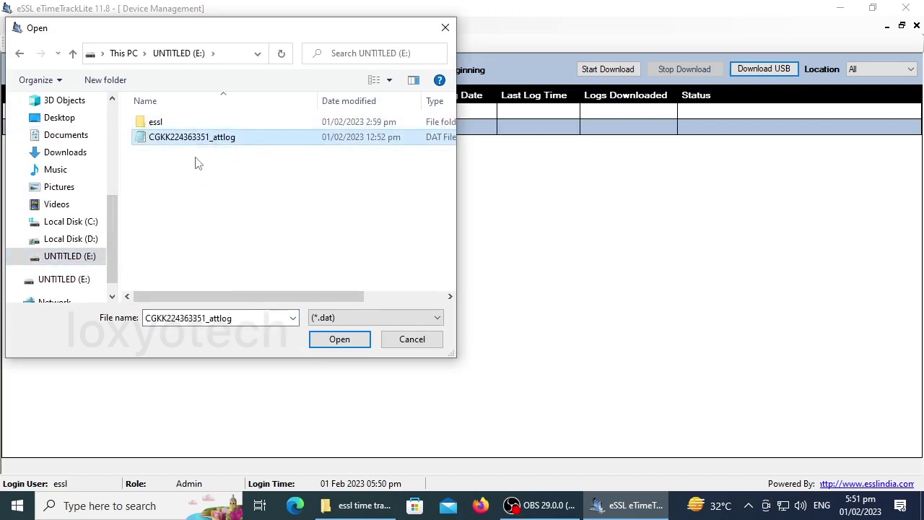
left_click(325, 342)
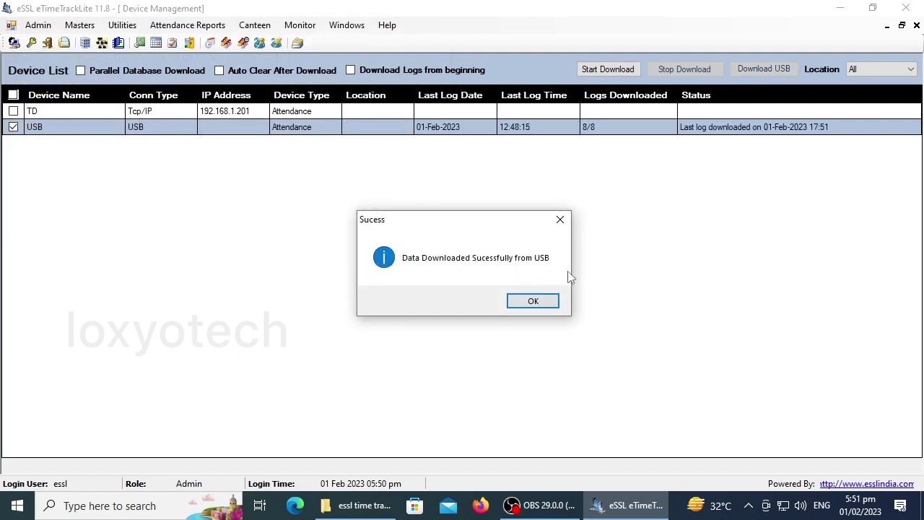
left_click(531, 302)
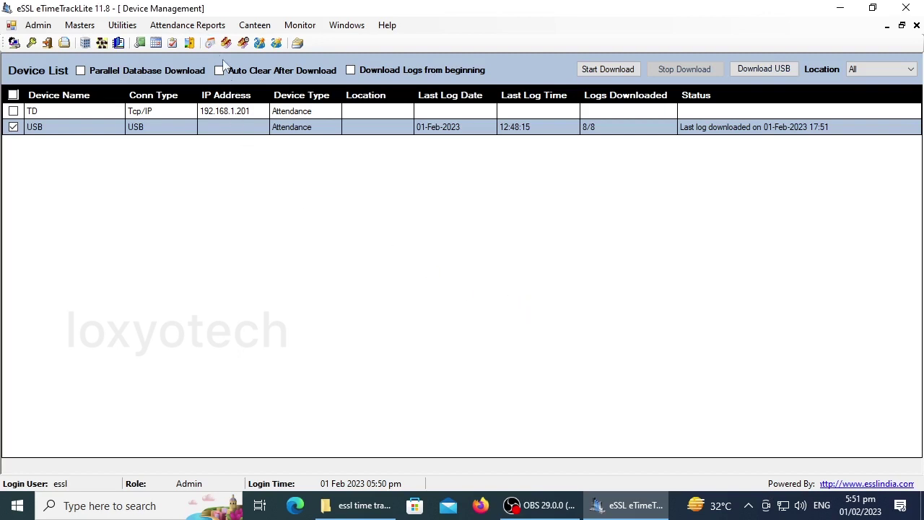
- Generate the department-wise monthly status report as a Basic Report for 01 Feb 2023 to 28 Feb 2023
left_click(205, 29)
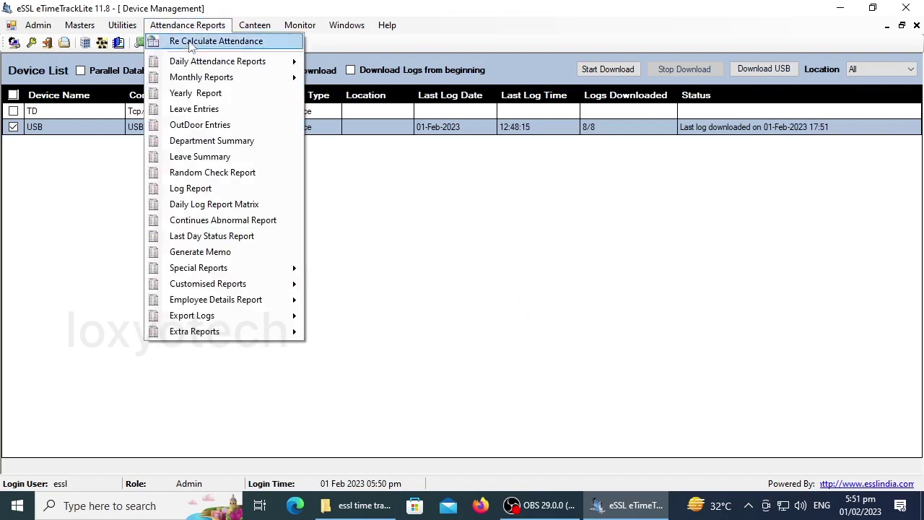
mouse_move(228, 83)
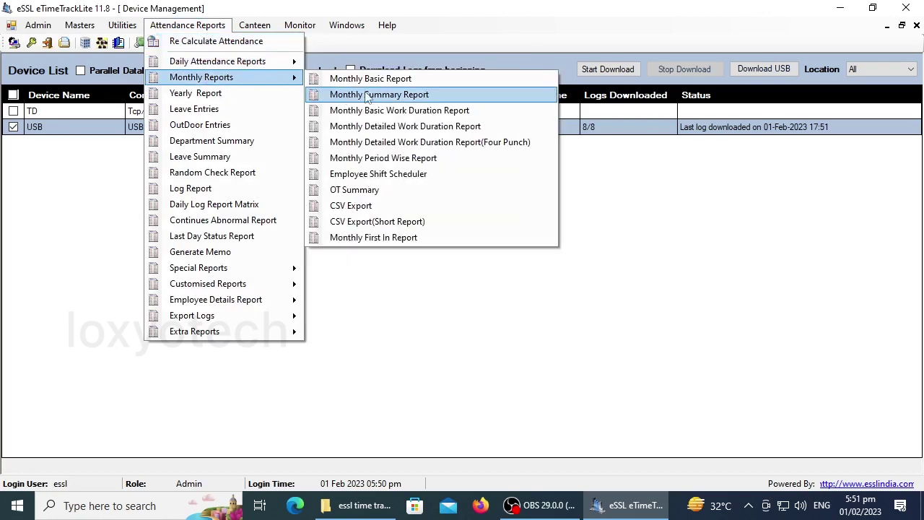
left_click(381, 81)
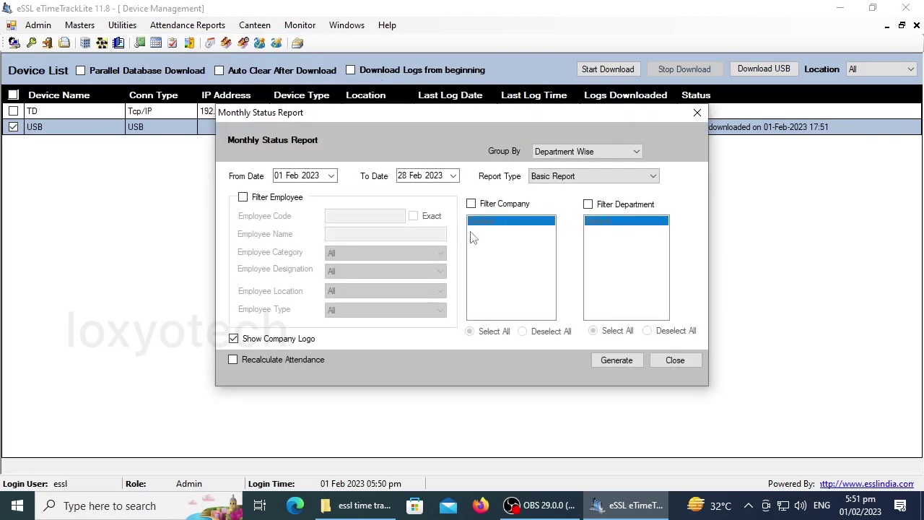
left_click(594, 177)
left_click(570, 189)
left_click(549, 178)
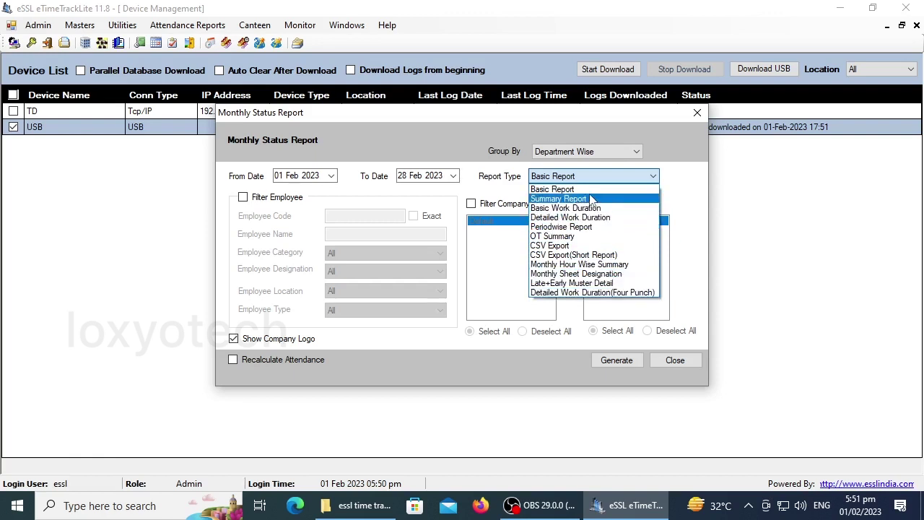
left_click(554, 189)
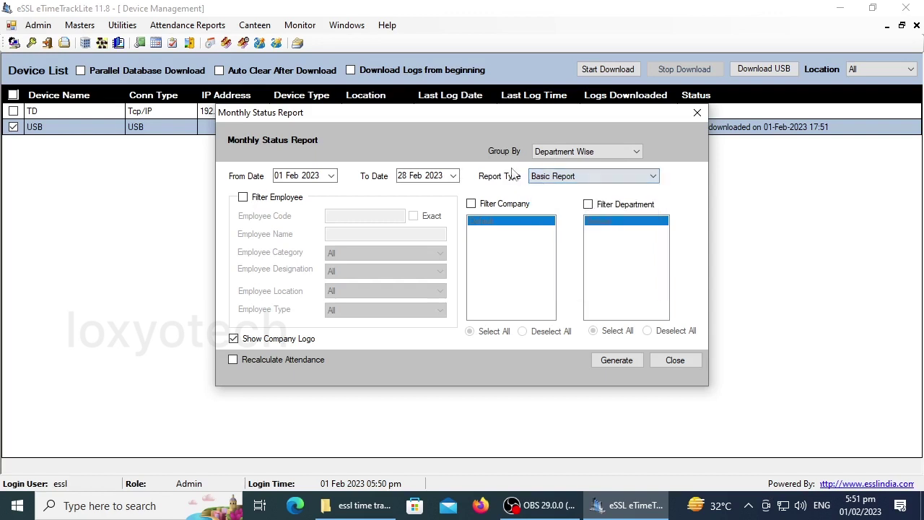
left_click(617, 364)
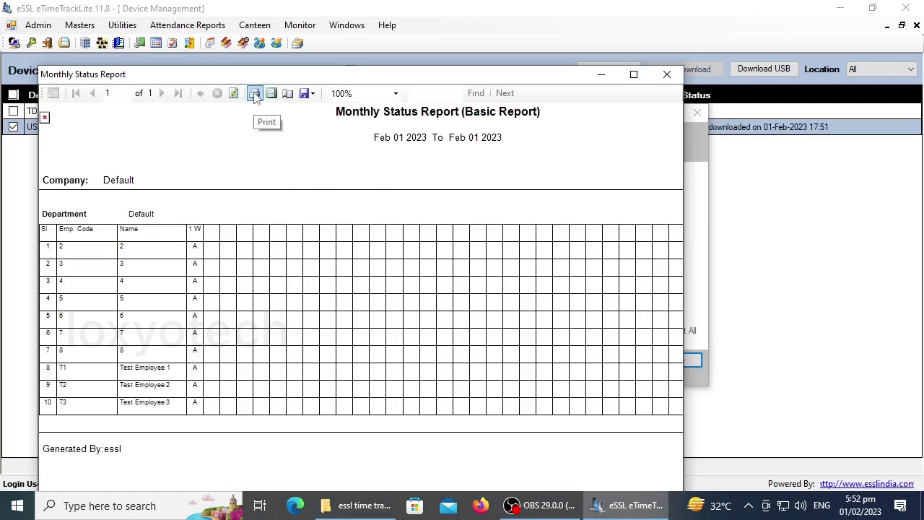
- Check which file formats the basic report can be exported to, and close the report
left_click(306, 93)
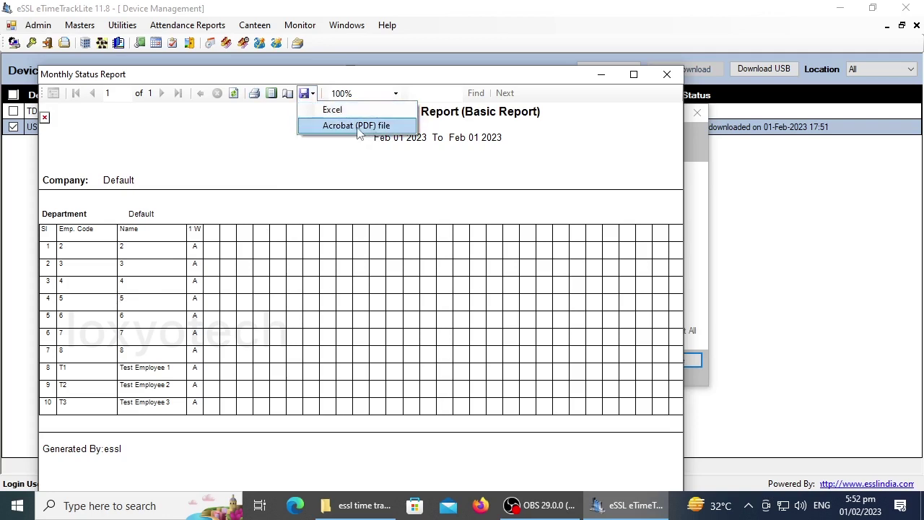
left_click(401, 180)
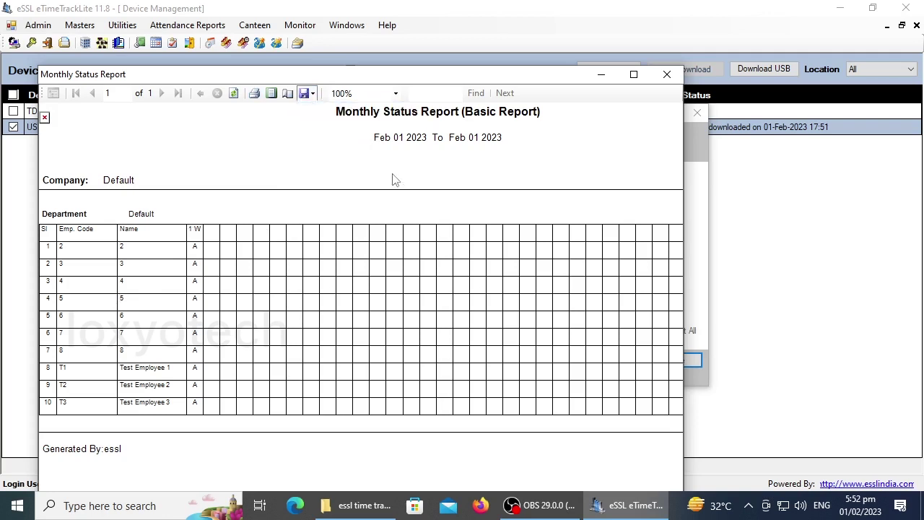
left_click(666, 75)
- Generate the monthly status report as a Summary Report, review its employee attendance columns and close it
left_click(610, 177)
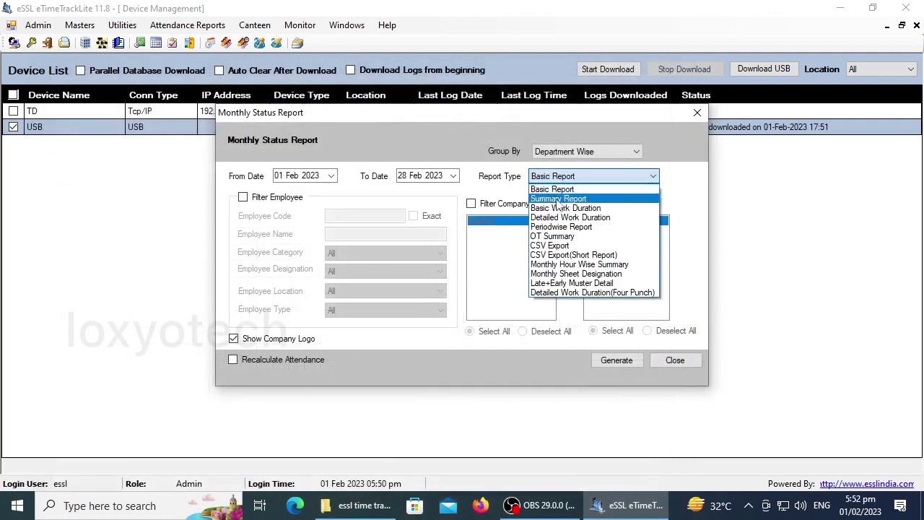
left_click(577, 201)
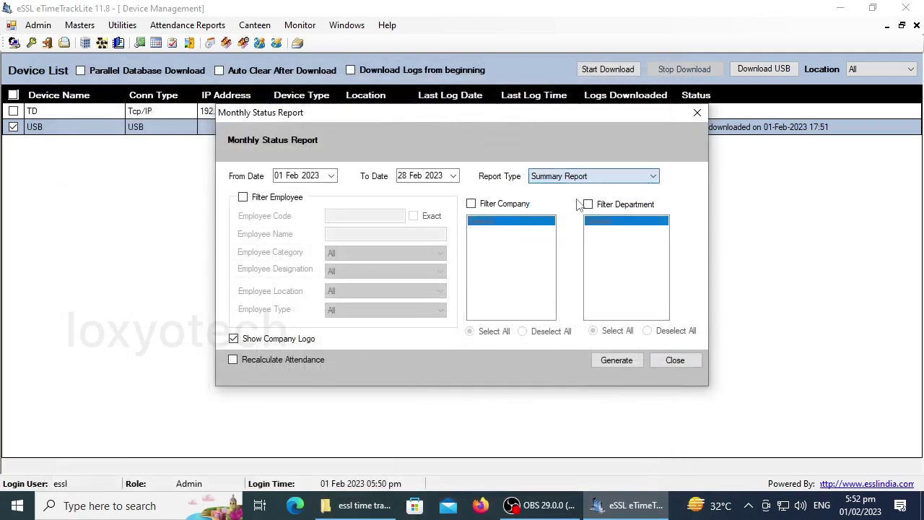
left_click(615, 363)
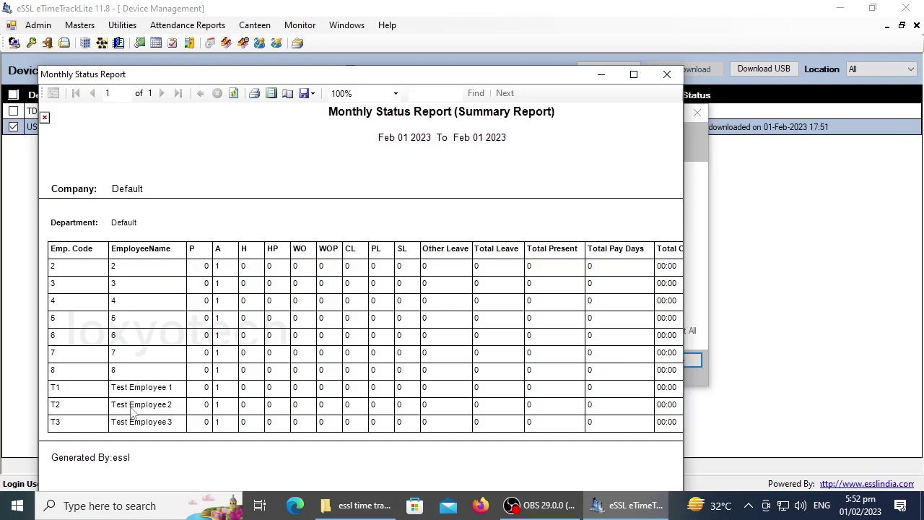
left_click(666, 74)
- Generate the monthly status report with the Detailed Work Duration report type
left_click(587, 176)
left_click(592, 219)
left_click(615, 360)
- Examine each employee's status, in-time, duration and shift in the detailed report, and close the report and its settings
scroll(181, 330, "down", 2)
scroll(226, 220, "up", 1)
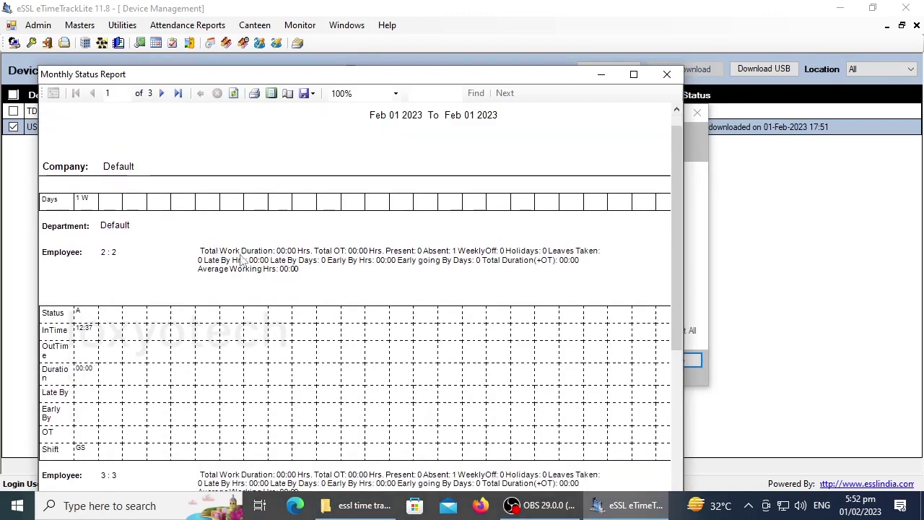
scroll(90, 224, "down", 3)
scroll(85, 276, "up", 4)
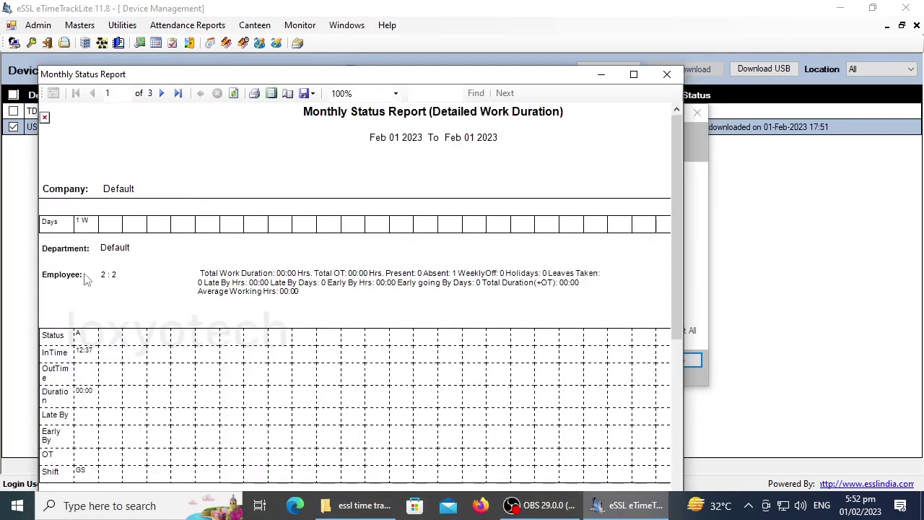
scroll(127, 284, "down", 10)
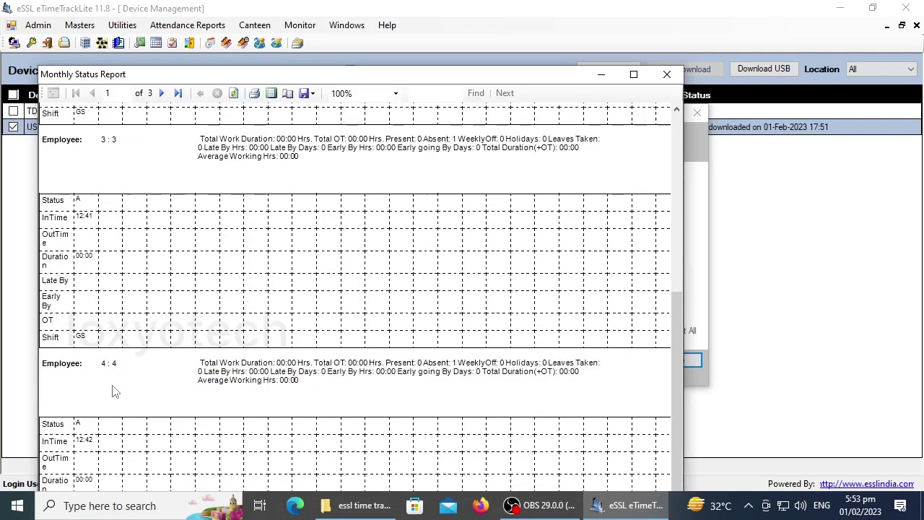
scroll(103, 285, "down", 2)
scroll(171, 282, "up", 2)
scroll(184, 305, "down", 2)
scroll(183, 305, "up", 8)
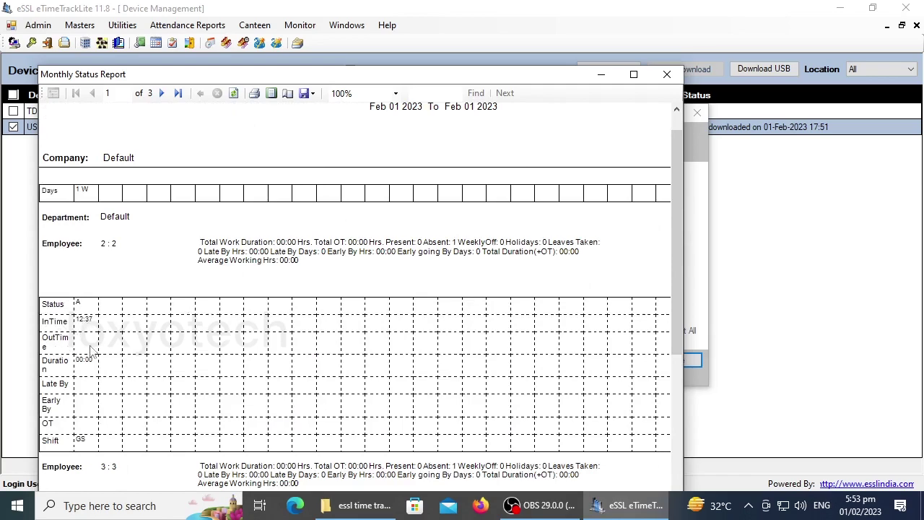
scroll(285, 301, "up", 3)
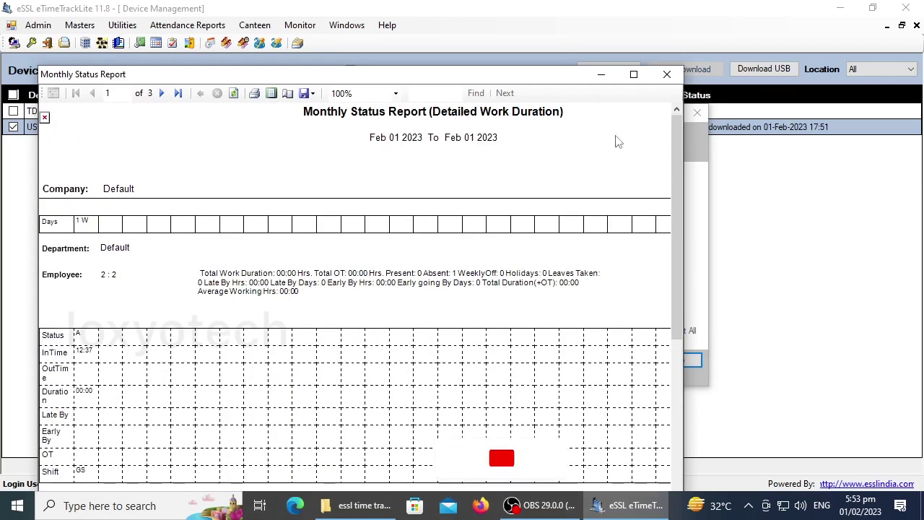
left_click(667, 74)
left_click(696, 114)
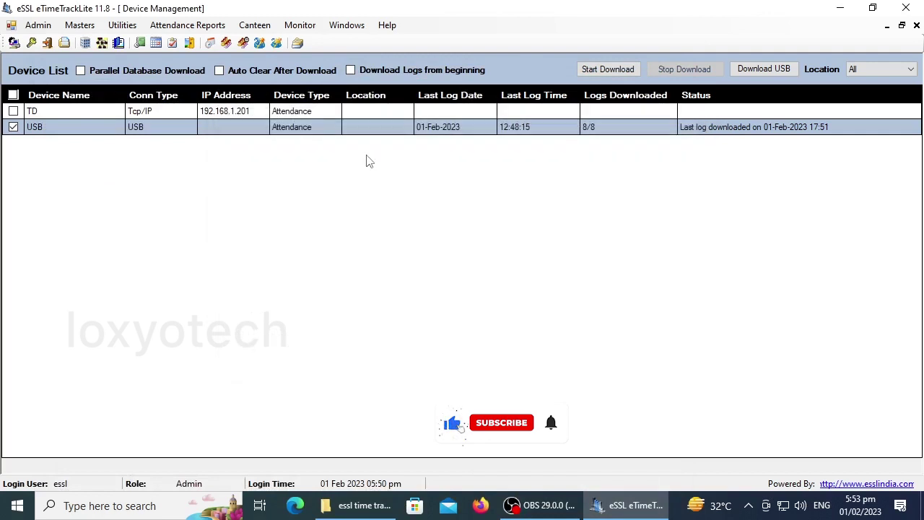
- Open the employee master list and look over the employee records
left_click(77, 28)
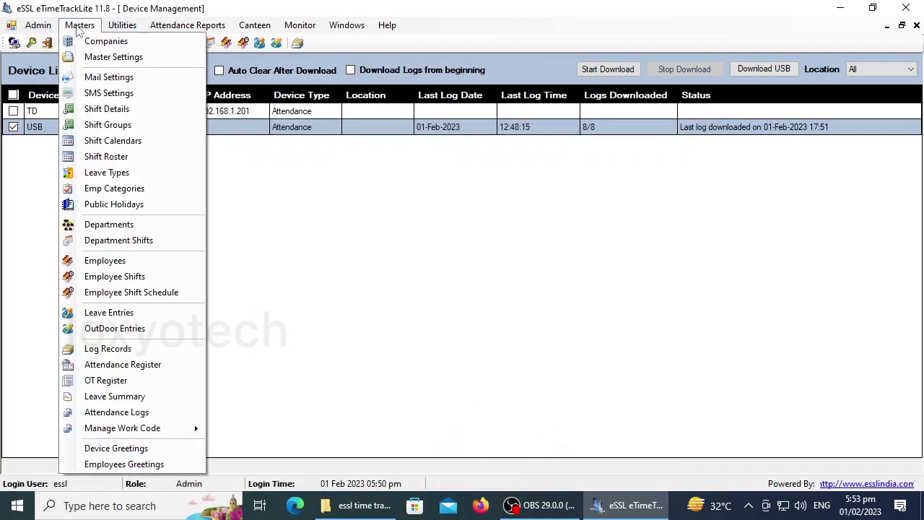
left_click(144, 263)
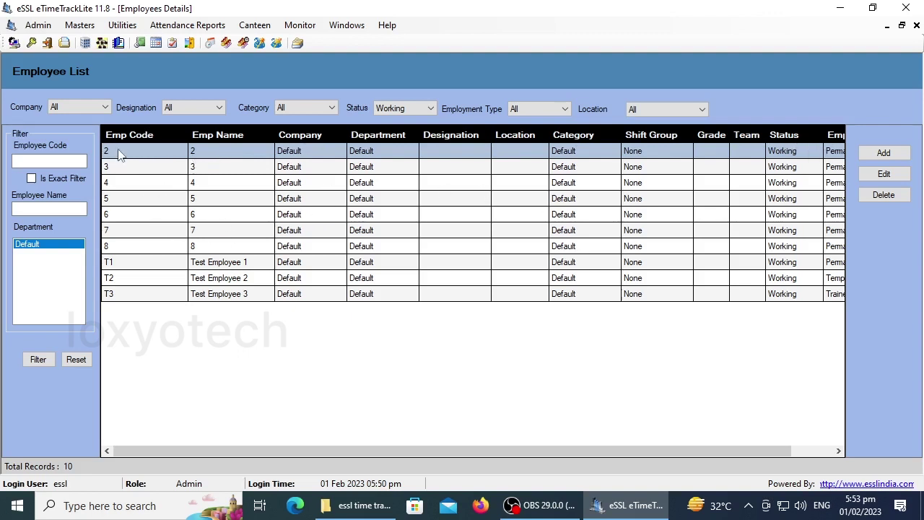
left_click(130, 169)
- Edit the employee with code 4, setting the name to employee1, code to 1234 and company to Default, and save the update
left_click(133, 184)
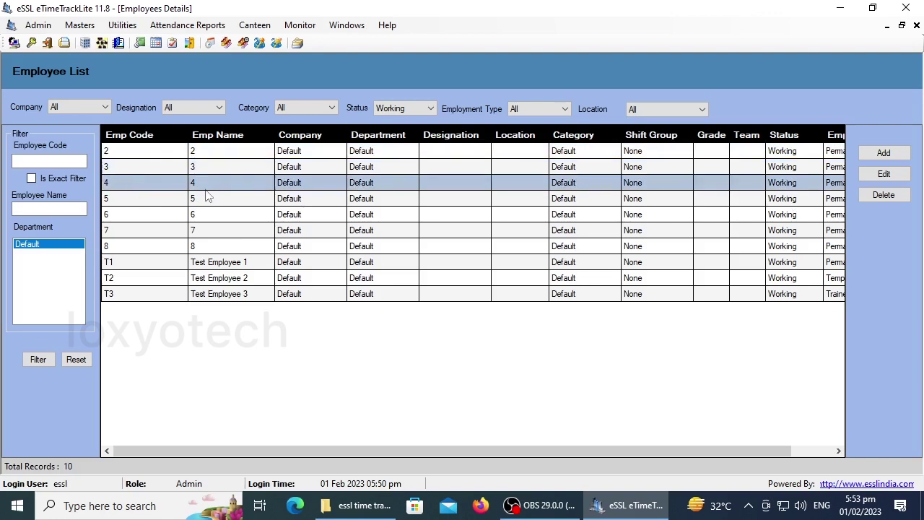
left_click(884, 174)
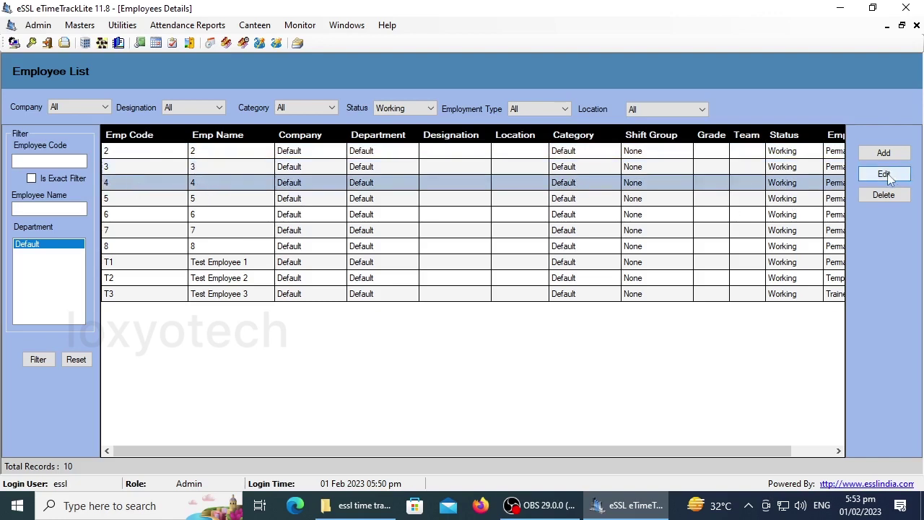
double_click(372, 125)
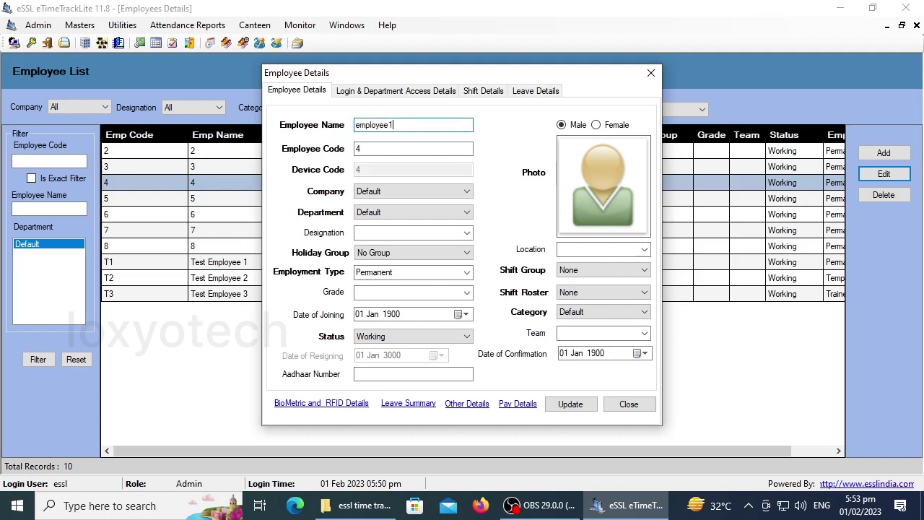
type("employee1")
left_click(370, 149)
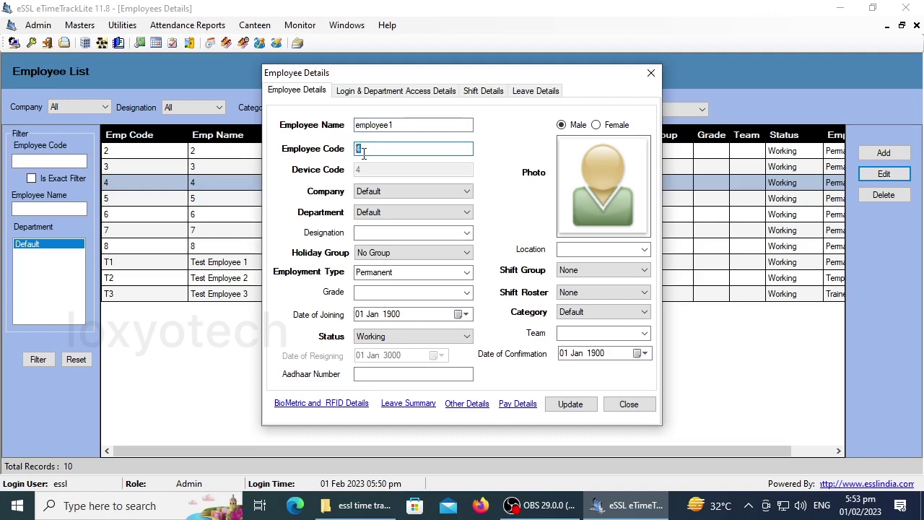
type("10")
left_click(392, 191)
left_click(391, 199)
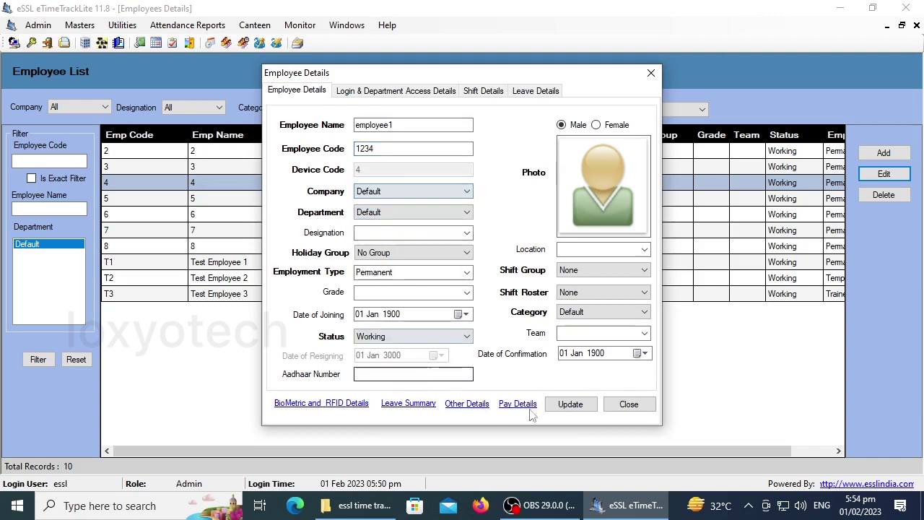
left_click(567, 403)
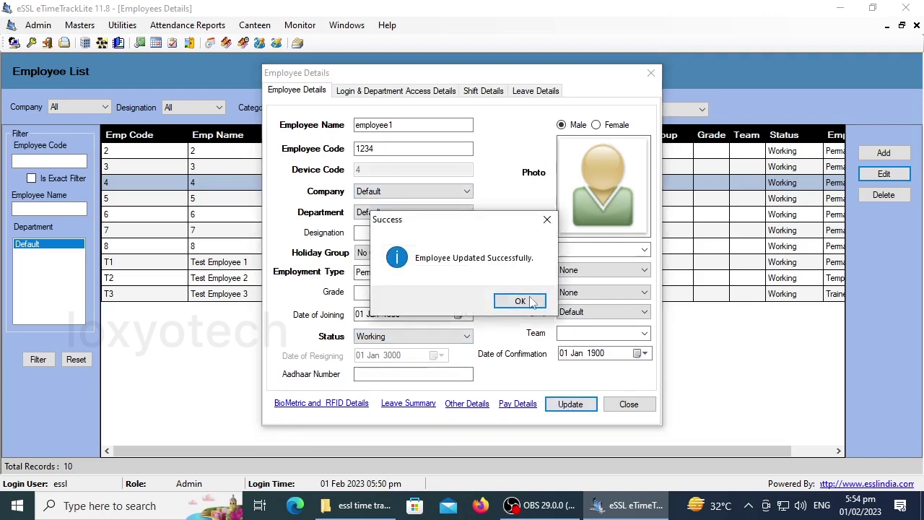
left_click(520, 301)
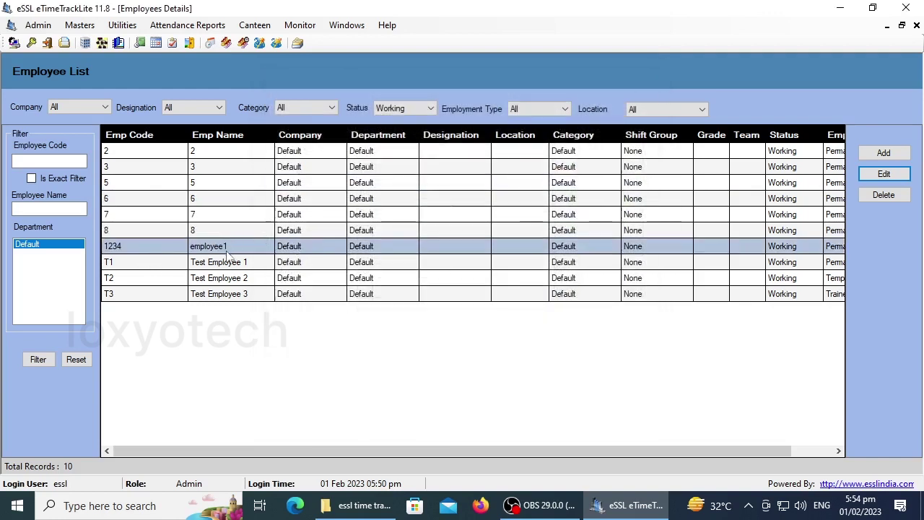
key("Escape")
- Edit the General shift in the shift master list, setting its begin time to 10:00 and end time to 18:00
left_click(79, 24)
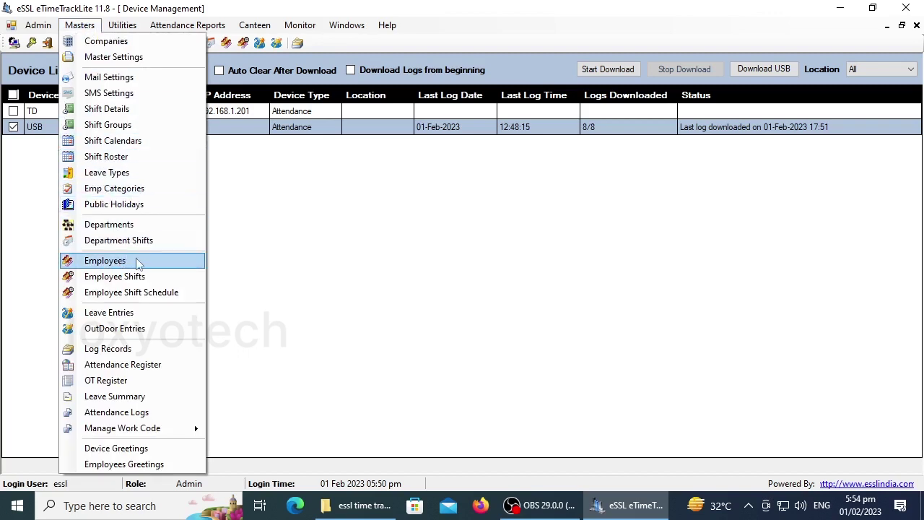
left_click(154, 109)
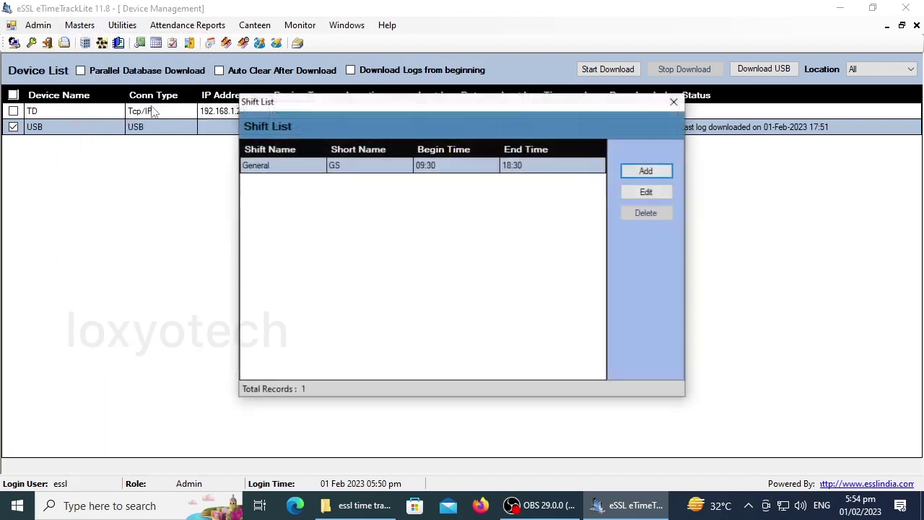
left_click(650, 192)
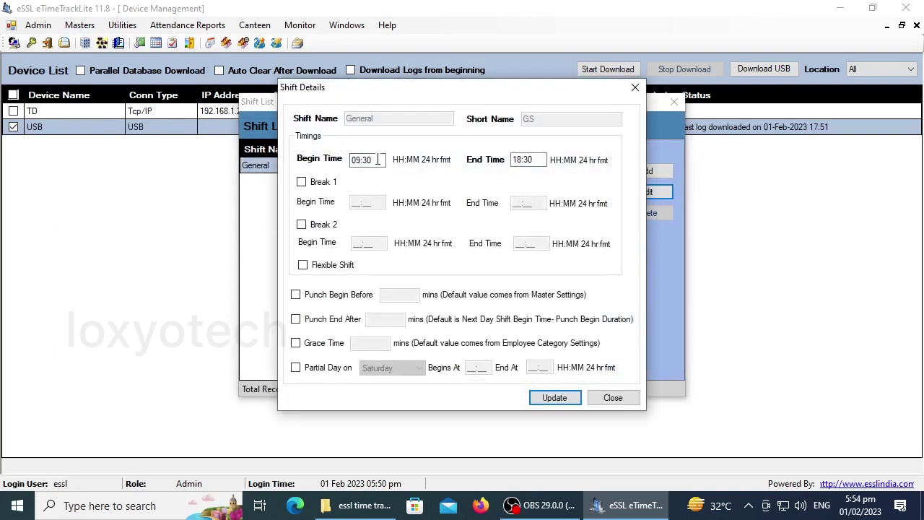
left_click_drag(379, 160, 336, 168)
left_click(362, 160)
left_click(530, 159)
- Set the General shift's punch begin before and punch end after to 30 minutes and grace time to 15, and save the update
left_click(321, 296)
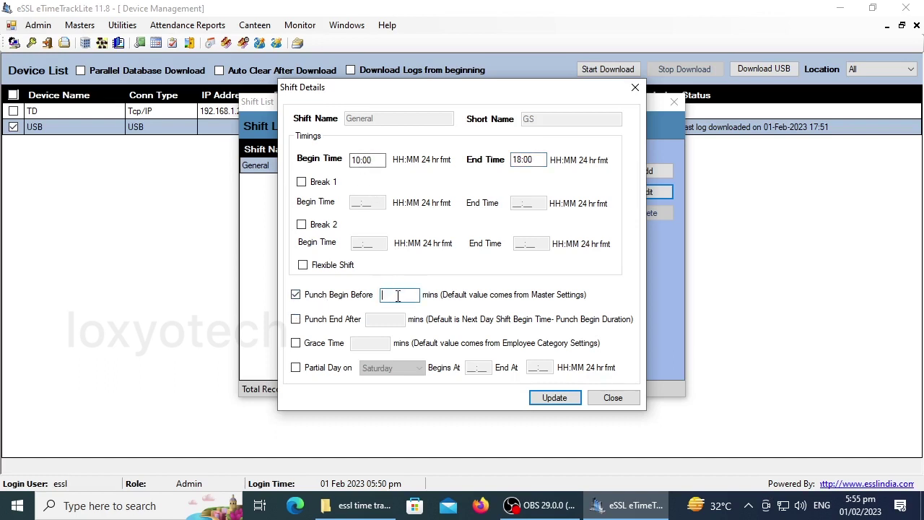
left_click(295, 318)
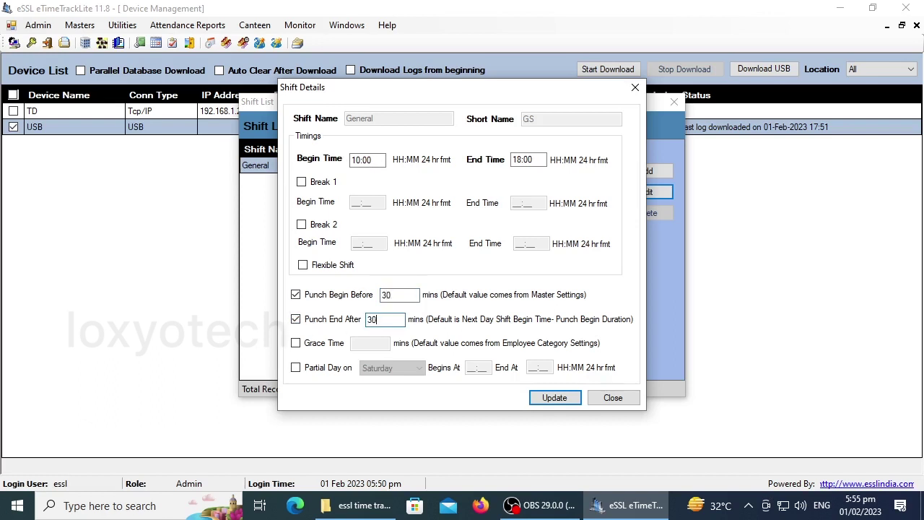
left_click(295, 343)
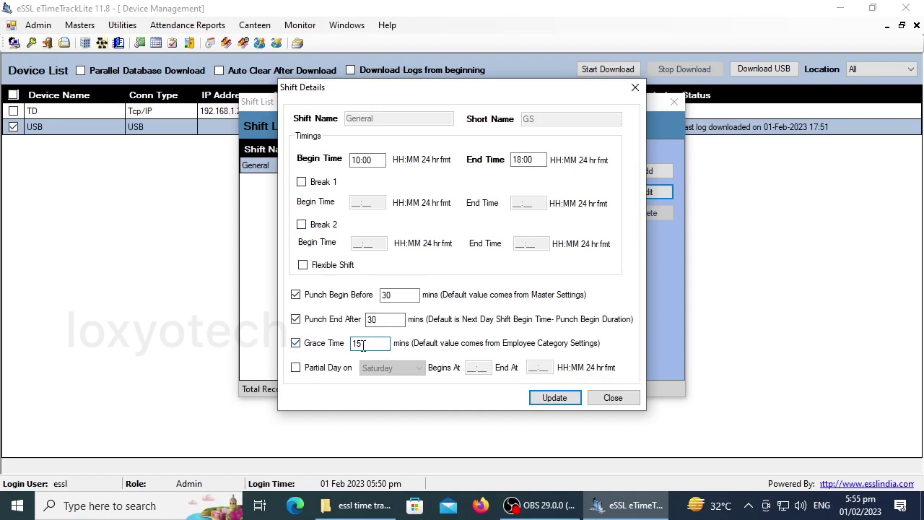
left_click(553, 397)
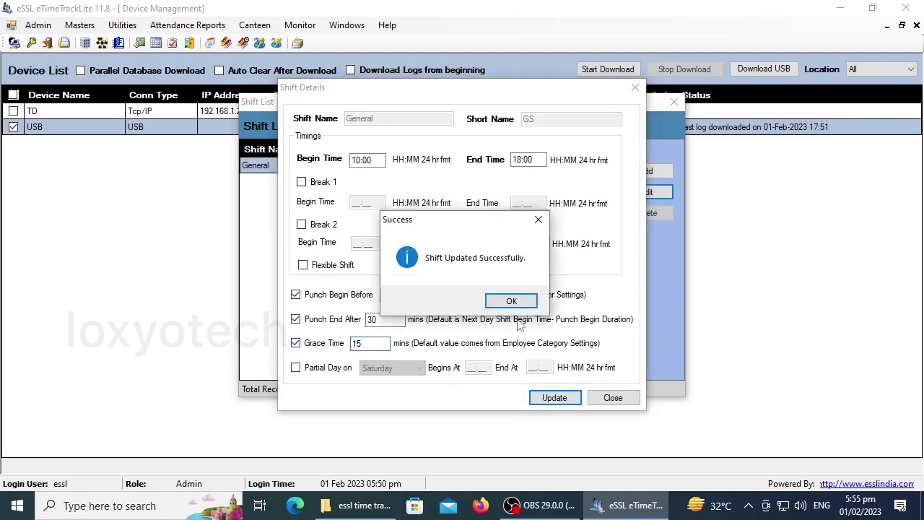
left_click(520, 302)
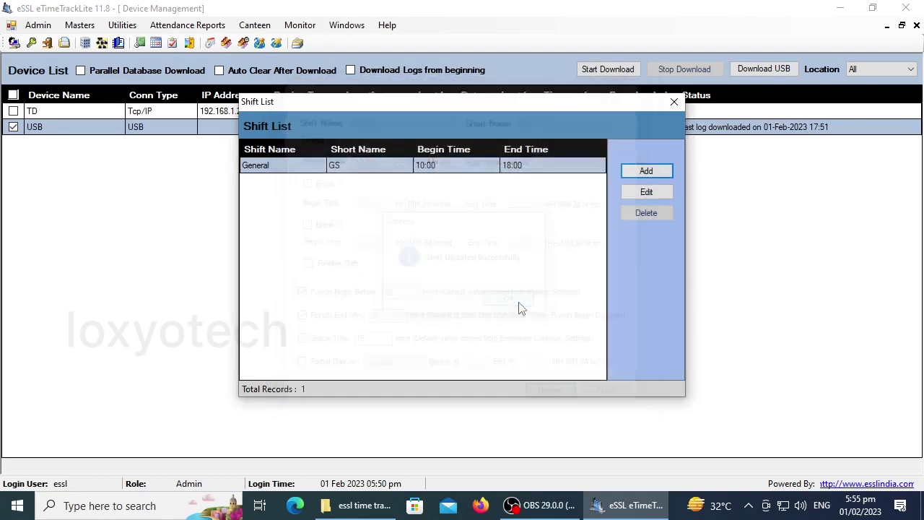
- Start a new shift with begin time 19:00 and end time 06:00
left_click(646, 171)
left_click(354, 160)
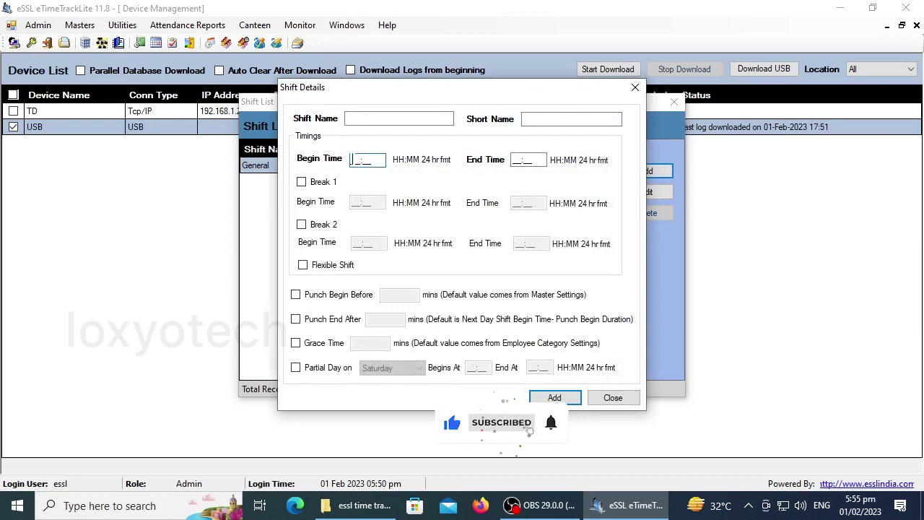
type("07:00")
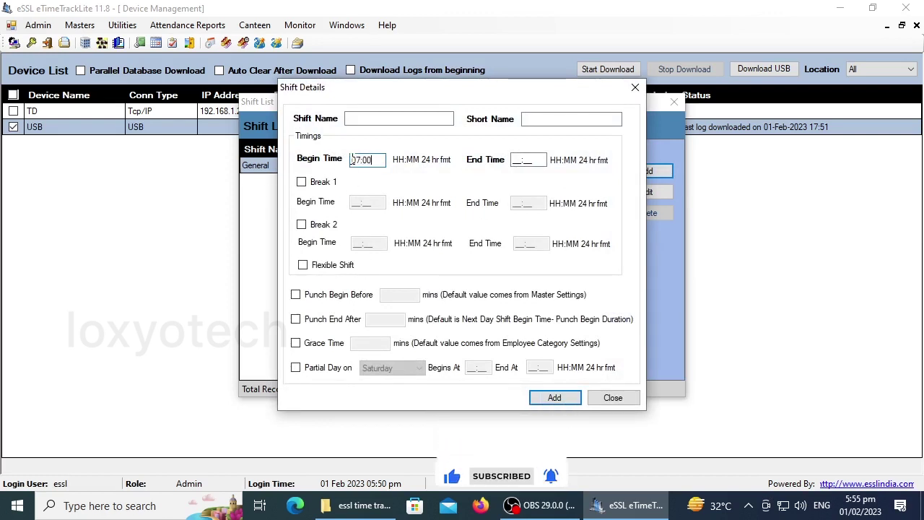
left_click(513, 160)
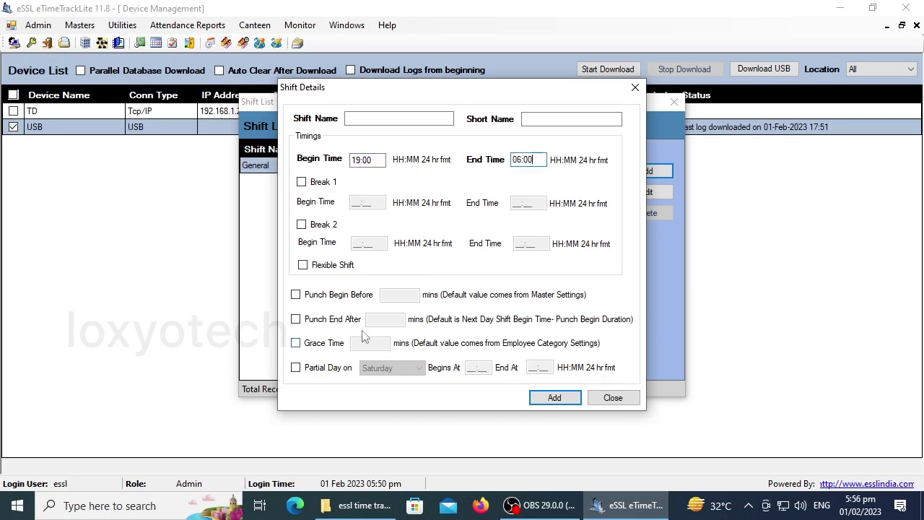
- Enter 30 minutes for both punch limits, 15 minutes grace time and shift2 as the name and short name, and add the shift
left_click(363, 296)
type("30")
left_click(340, 319)
type("30")
left_click(371, 342)
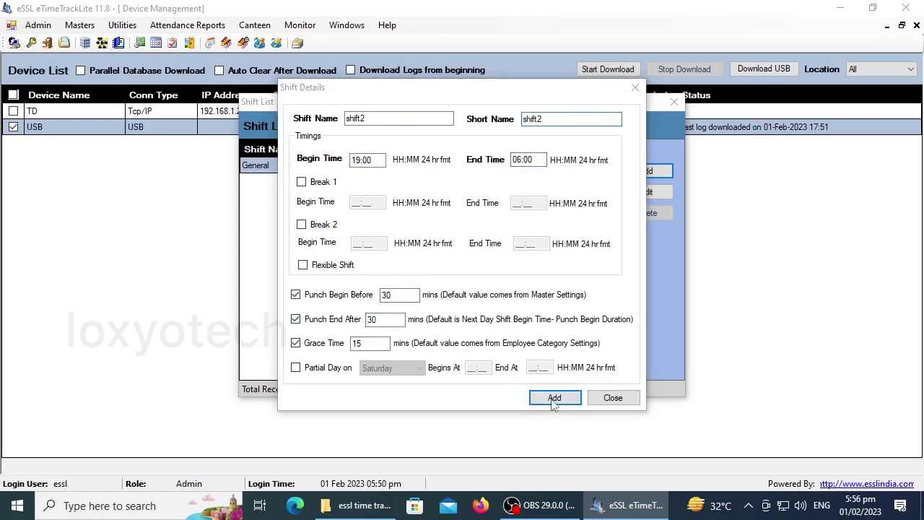
left_click(553, 397)
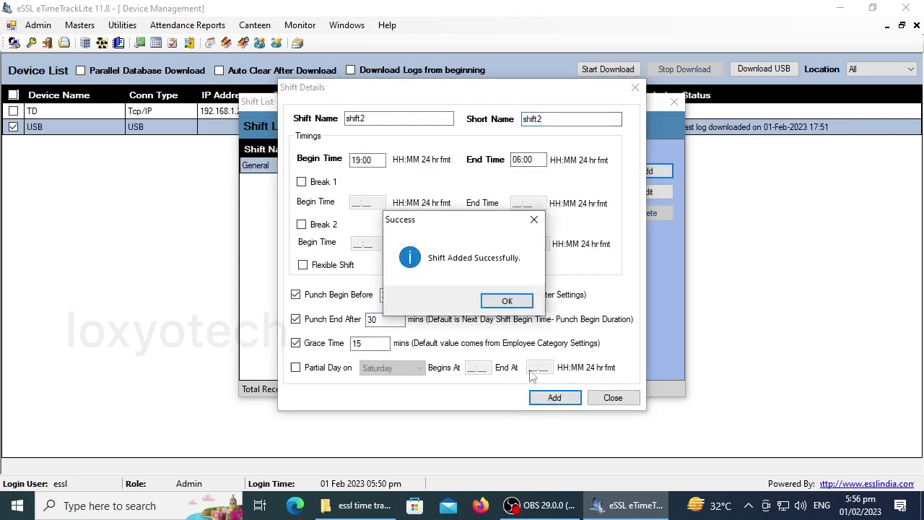
left_click(506, 302)
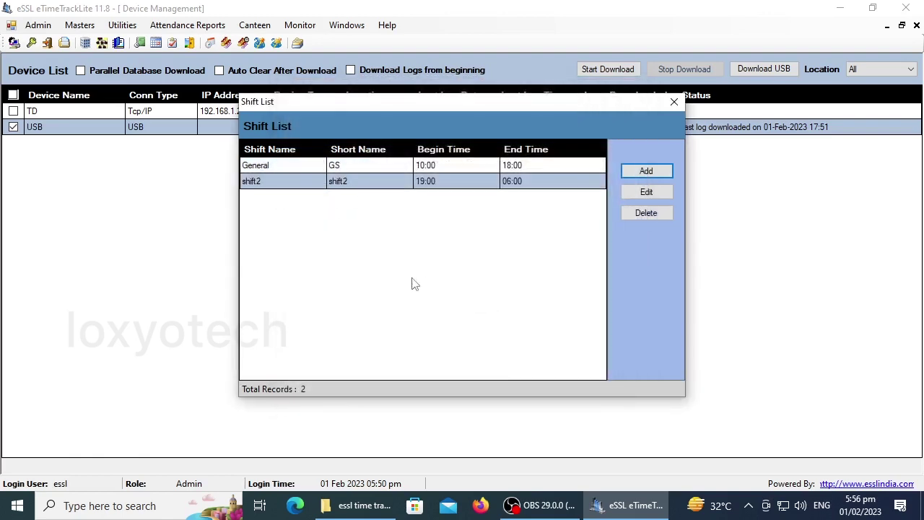
- Review the General and shift2 entries in the shift list, and close the list
left_click(344, 167)
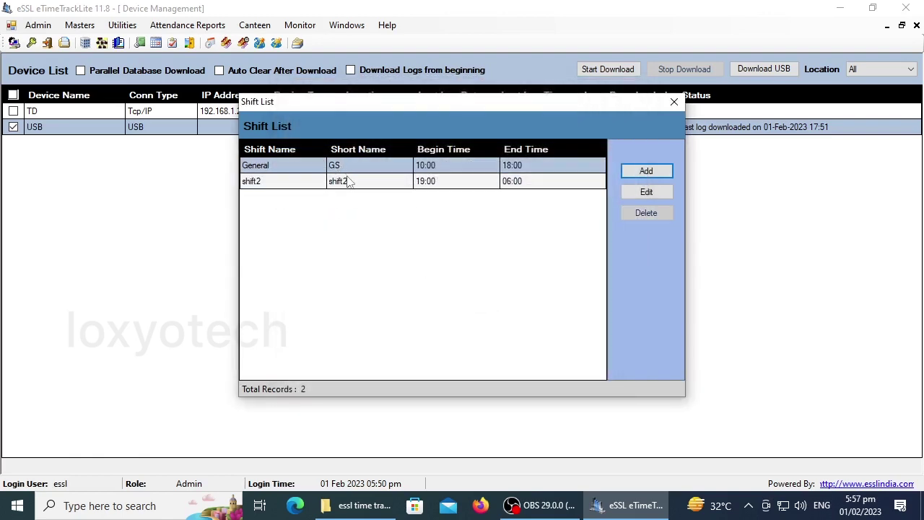
left_click(361, 183)
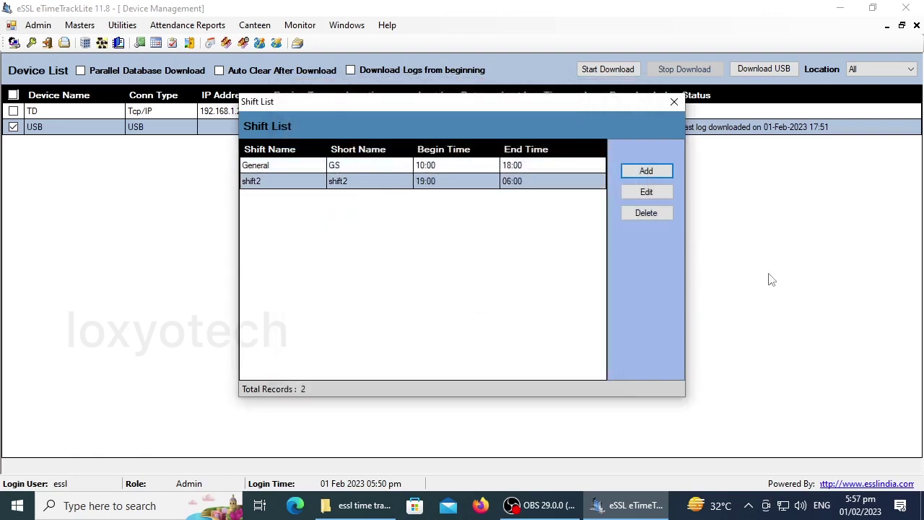
left_click(674, 102)
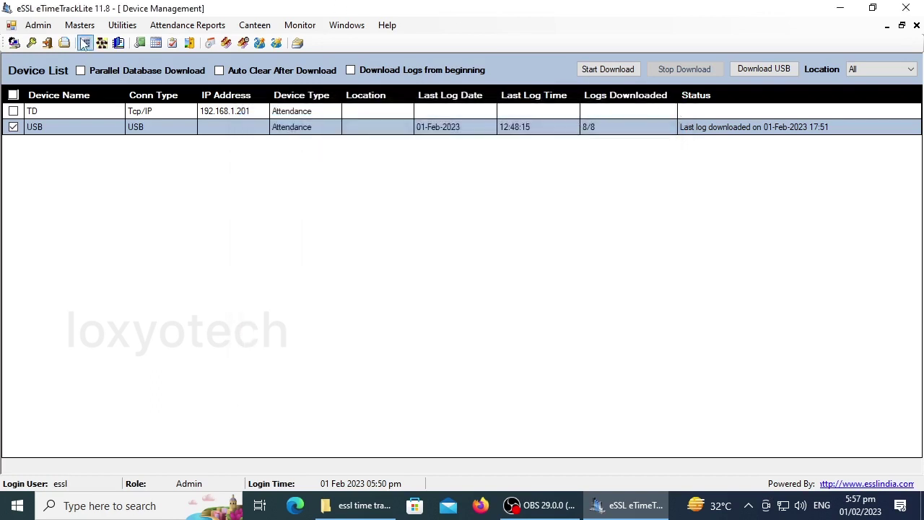
- Open the master settings, look over the attendance year, punch and auto backup options, and save them
left_click(79, 28)
left_click(112, 58)
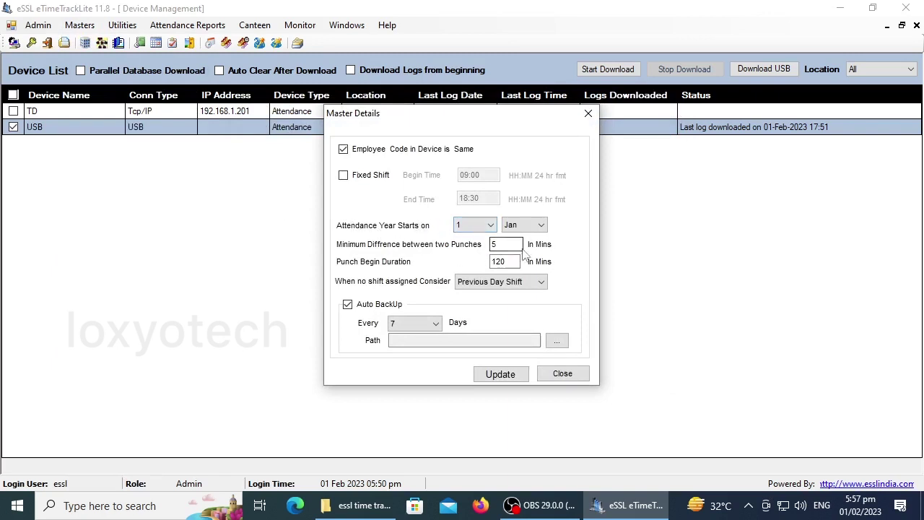
left_click(500, 374)
left_click(528, 302)
- Look at the form for adding a department, and close it and the department list without adding anything
left_click(80, 25)
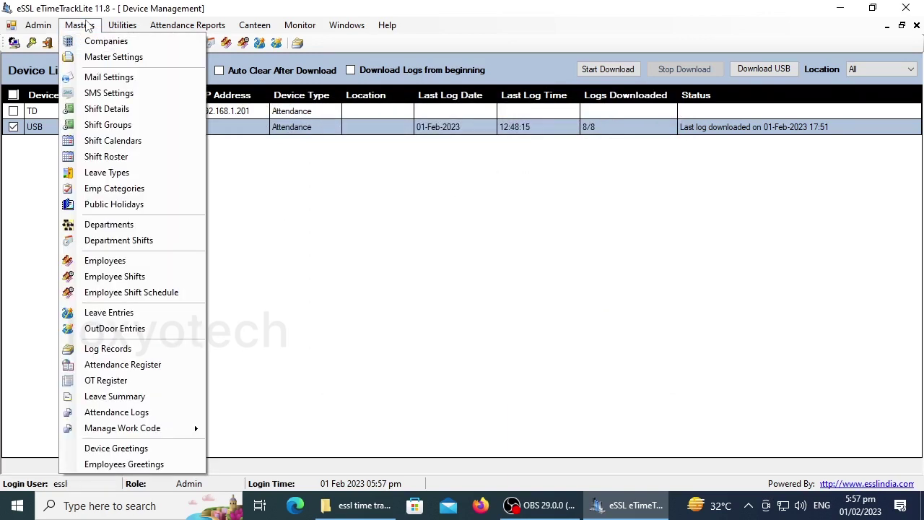
left_click(108, 225)
left_click(611, 174)
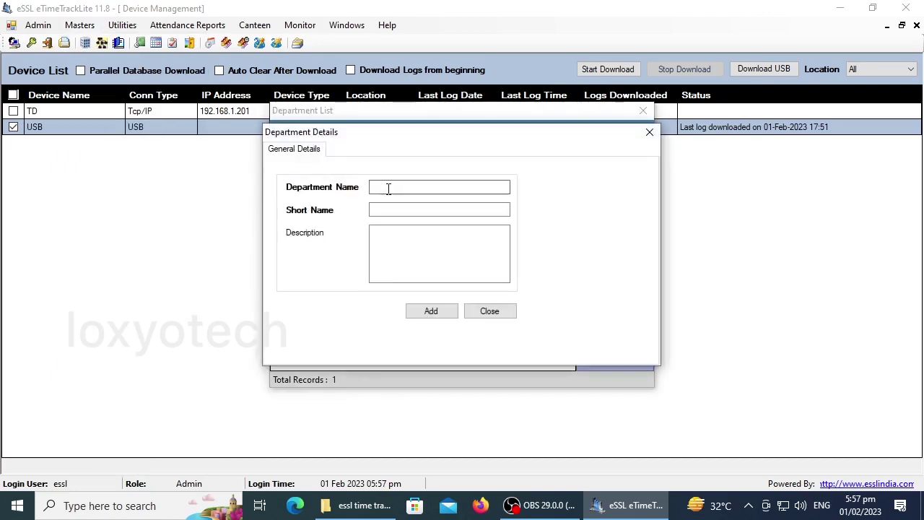
left_click(490, 310)
left_click(642, 113)
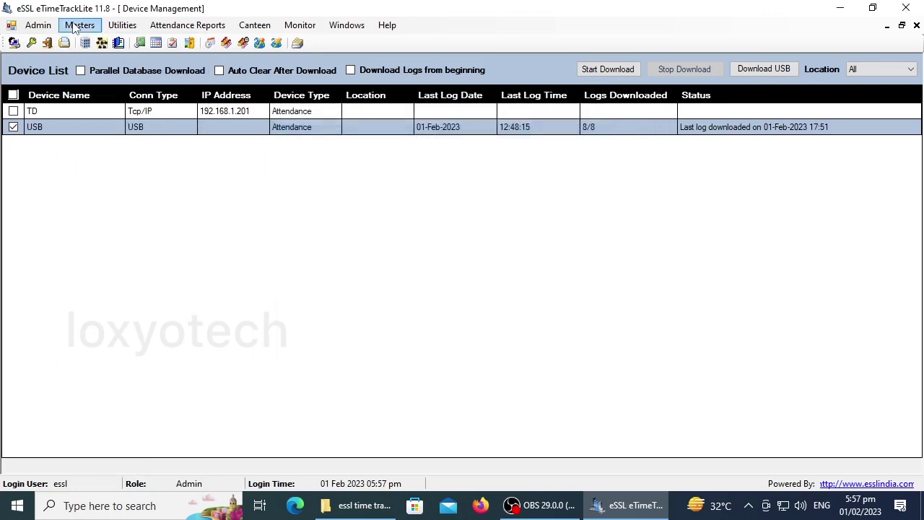
- Open the employee list and set the designation of the employee with code 2 to manager
left_click(79, 25)
left_click(127, 259)
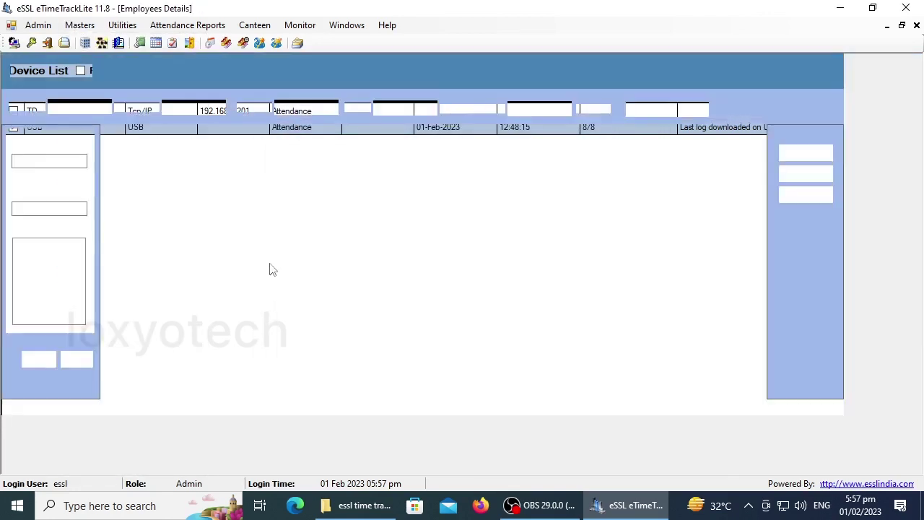
right_click(361, 151)
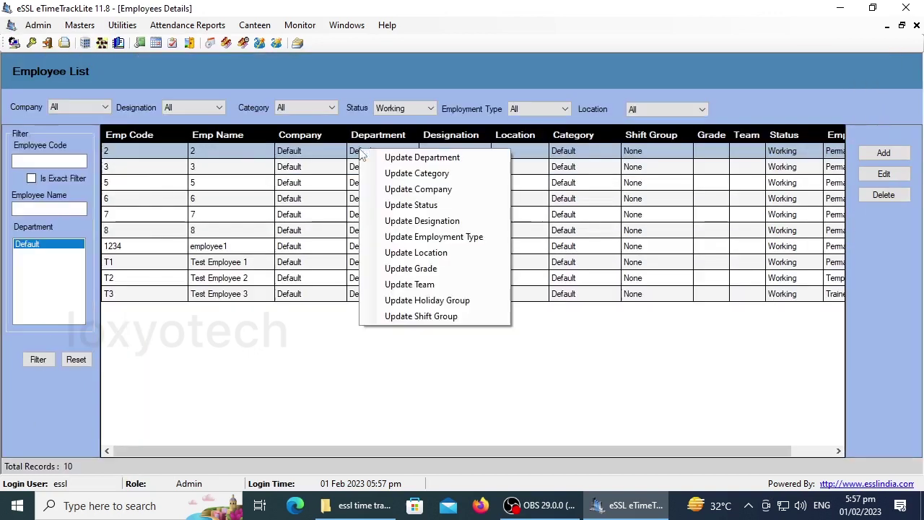
left_click(332, 195)
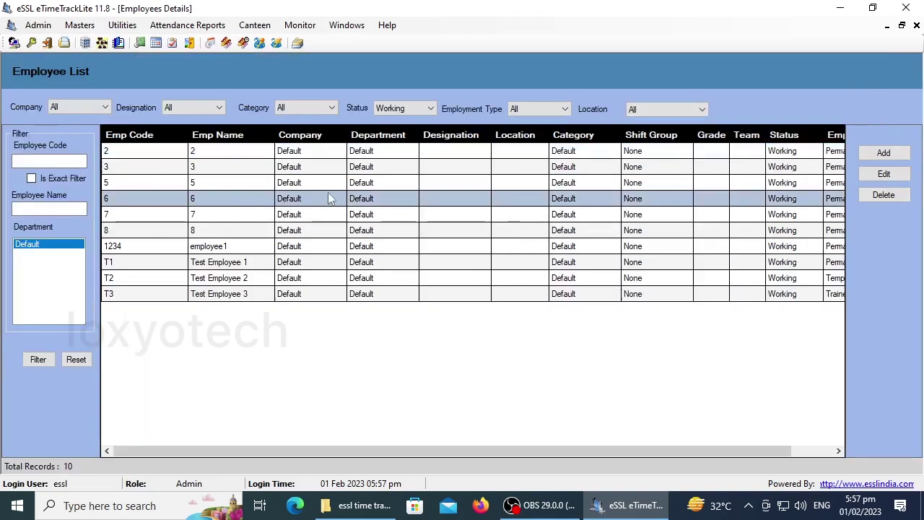
left_click(318, 154)
right_click(318, 153)
left_click(311, 152)
right_click(383, 153)
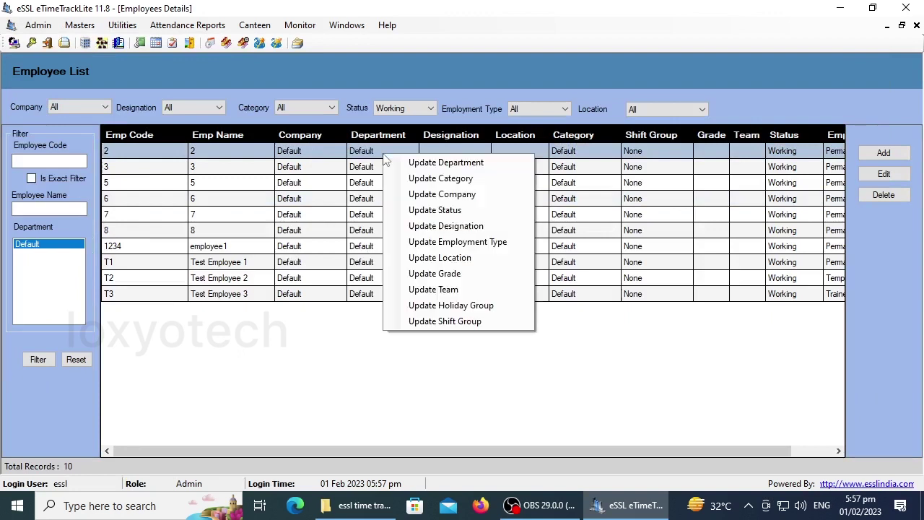
left_click(477, 228)
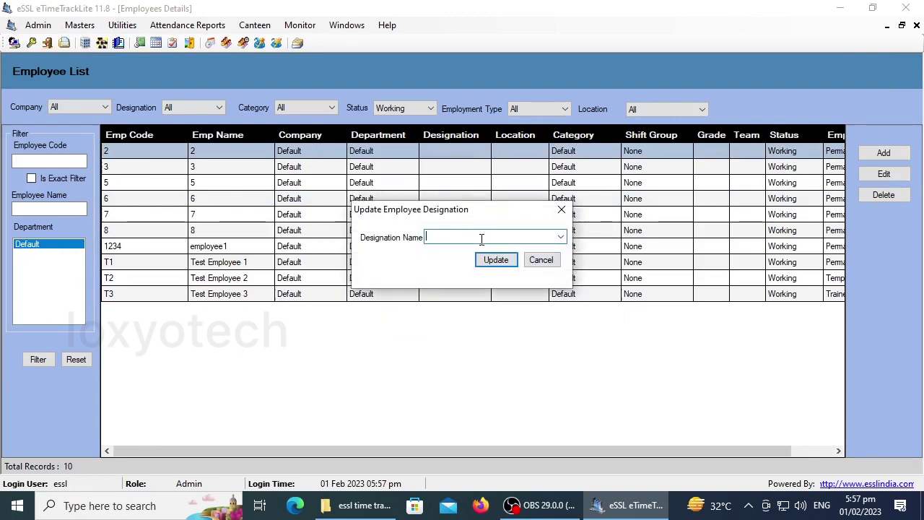
type("manager")
left_click(505, 260)
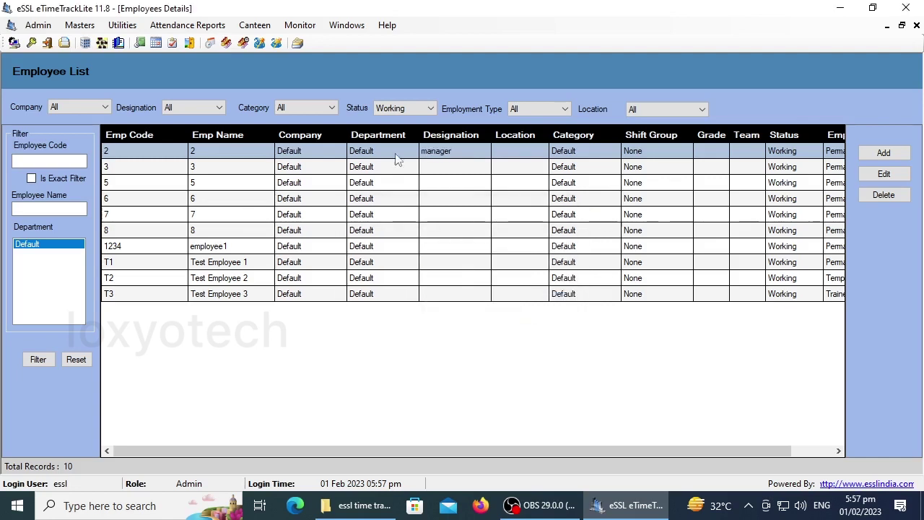
right_click(521, 153)
key("Escape")
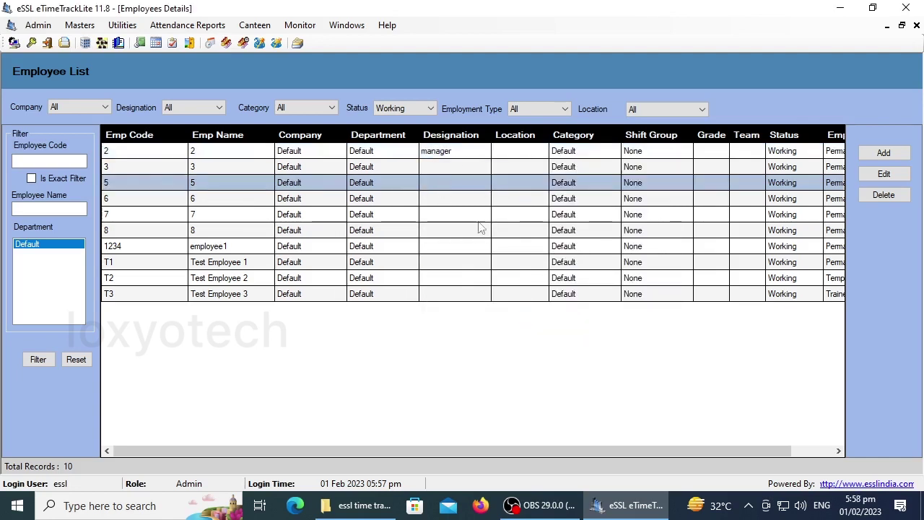
left_click_drag(323, 451, 278, 439)
- Delete the employee with code 7 from the employee list and confirm the deletion
left_click(152, 215)
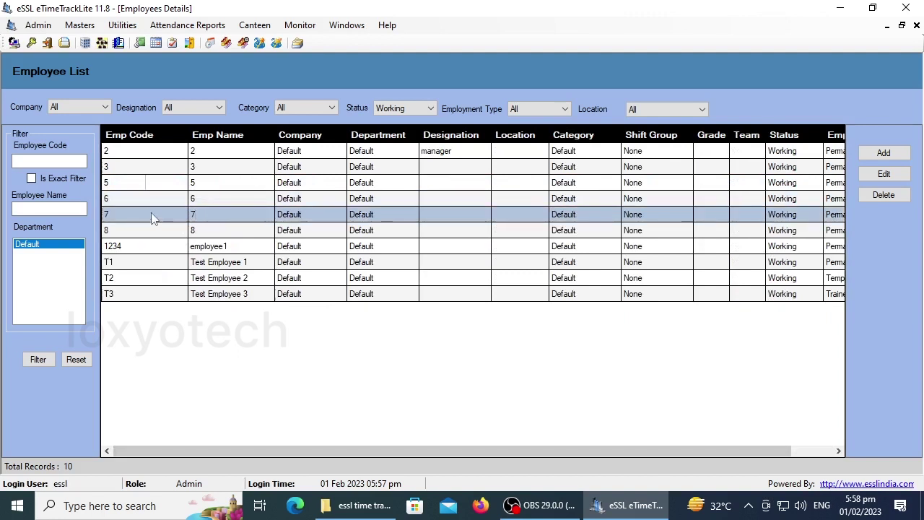
left_click(884, 195)
left_click(477, 302)
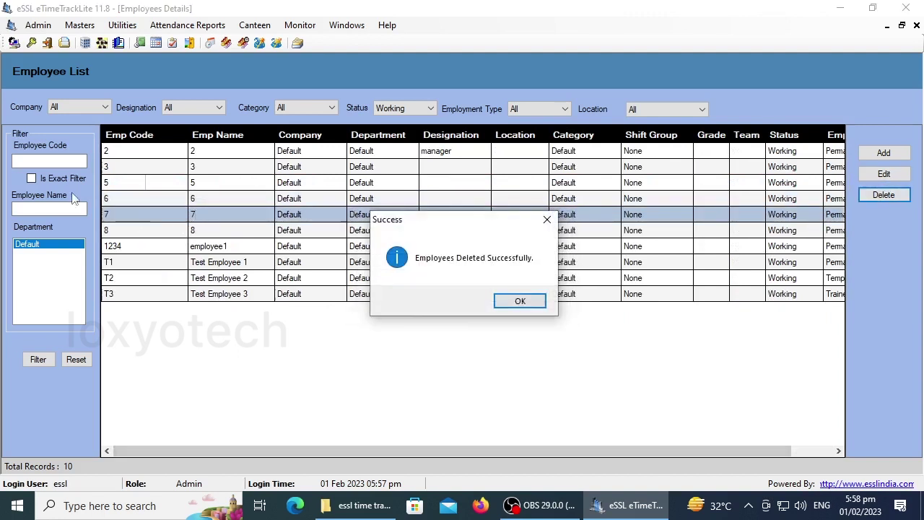
left_click(520, 301)
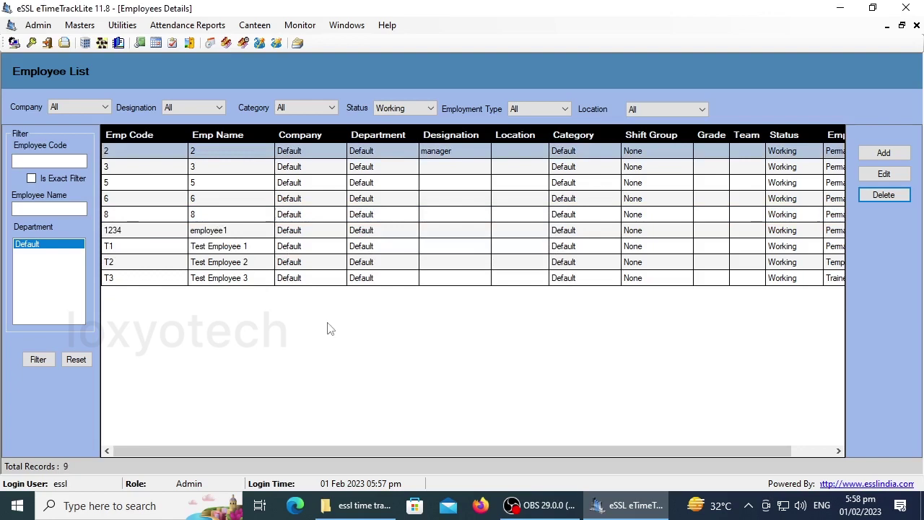
- View the basic daily attendance report's settings, close them, and bring up the available daily attendance reports
left_click(187, 28)
mouse_move(229, 62)
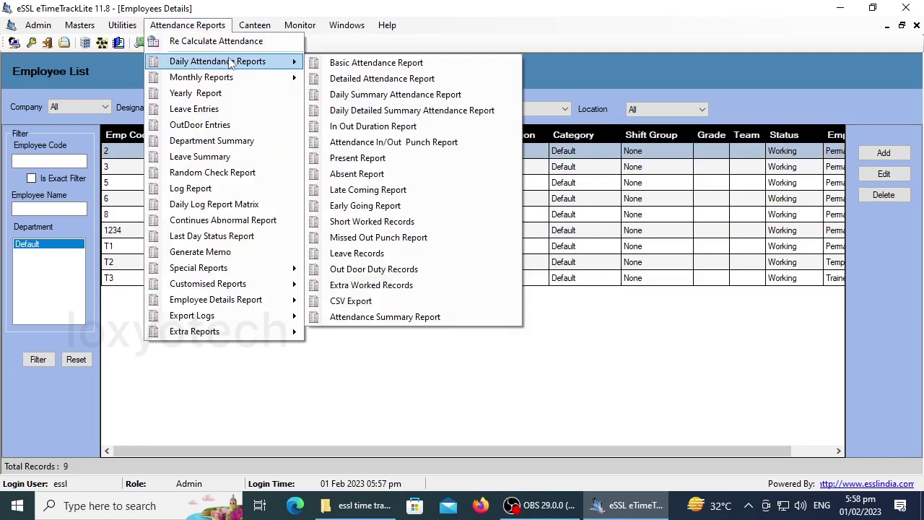
left_click(336, 63)
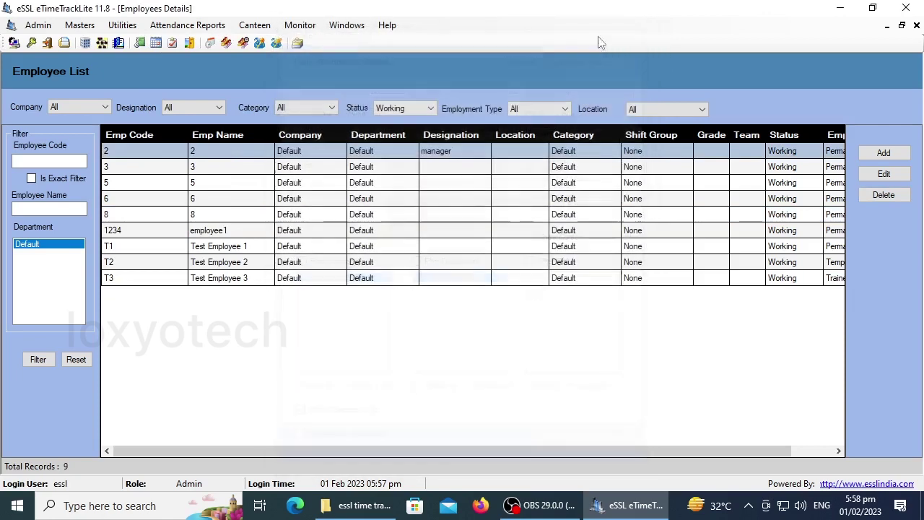
left_click(187, 25)
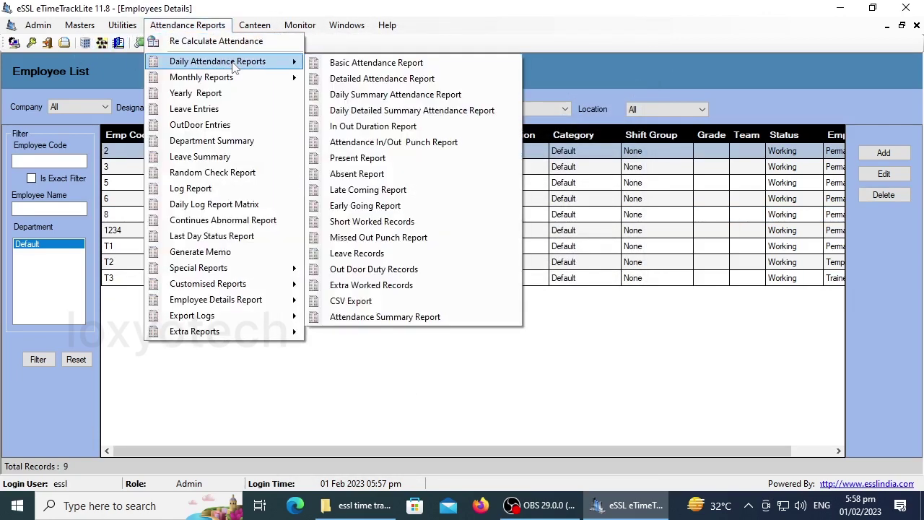